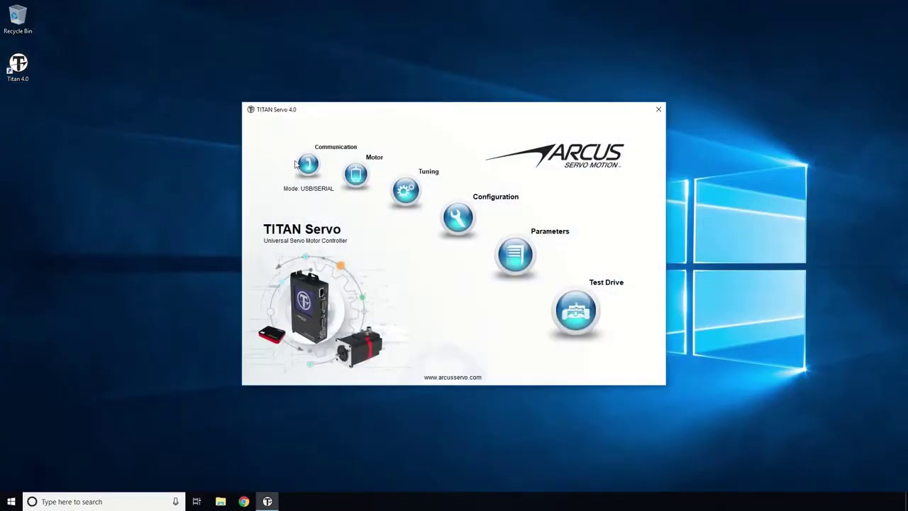
# Step: Run a communication check on the USB/RS485 connection using COM3 and network ID 01, and close the communication setup
pyautogui.click(306, 165)
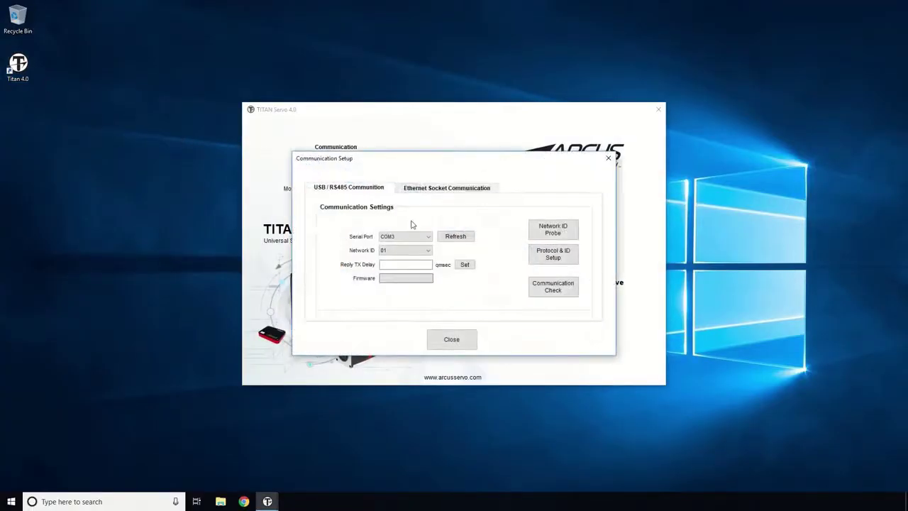
pyautogui.click(548, 295)
pyautogui.click(529, 287)
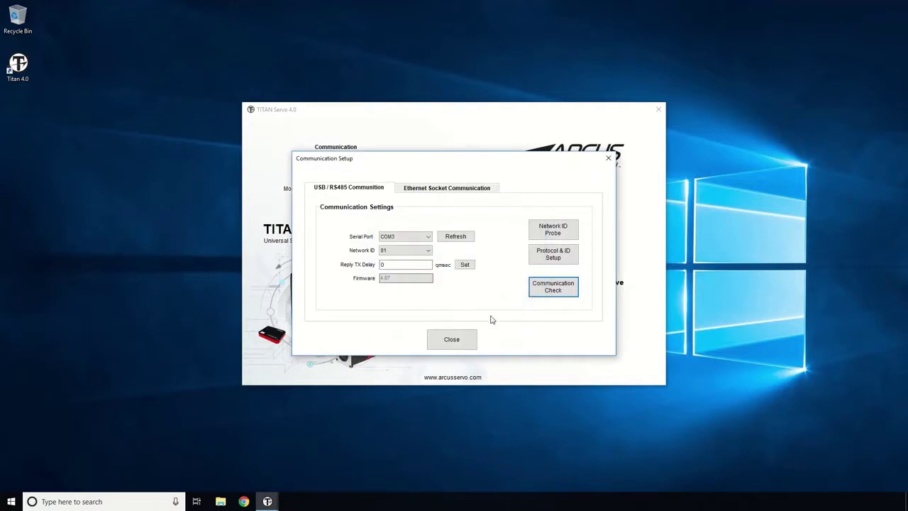
pyautogui.click(465, 338)
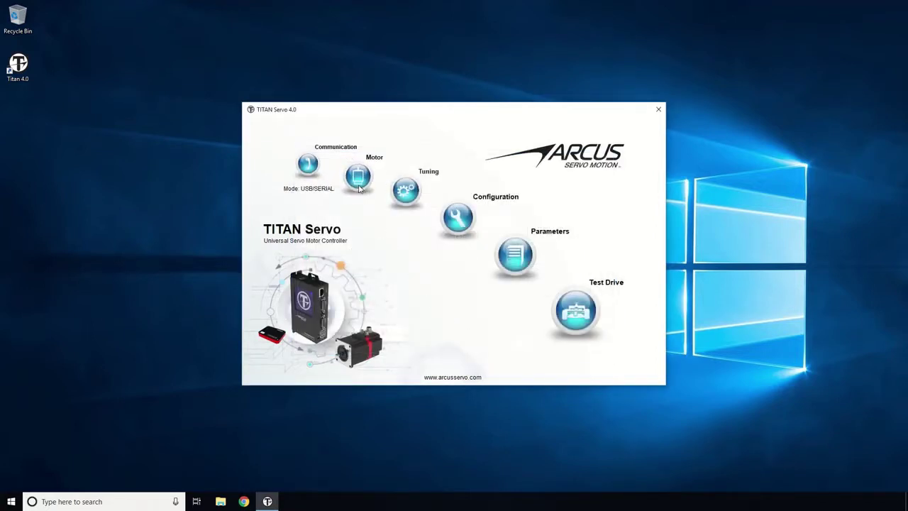
# Step: Start the motor setup wizard from the motor parameters, consent to the risks, and confirm the controller reset
pyautogui.click(358, 177)
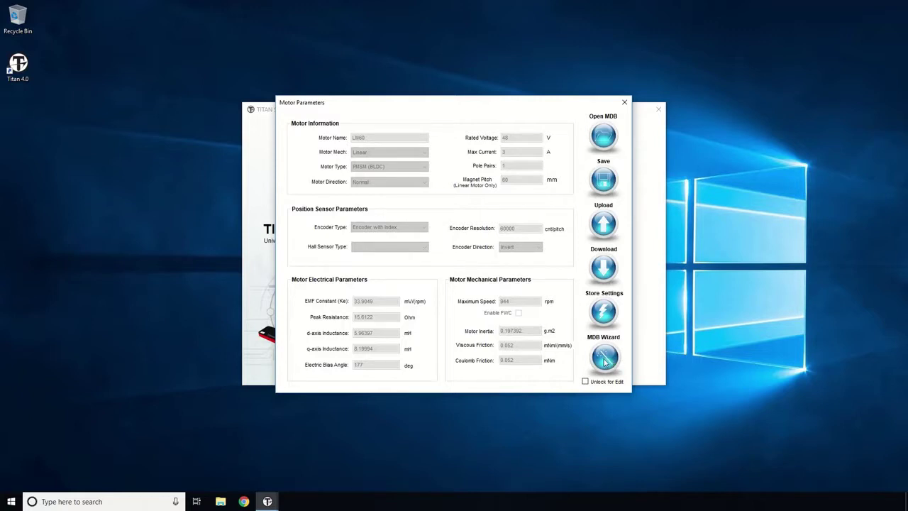
pyautogui.click(605, 362)
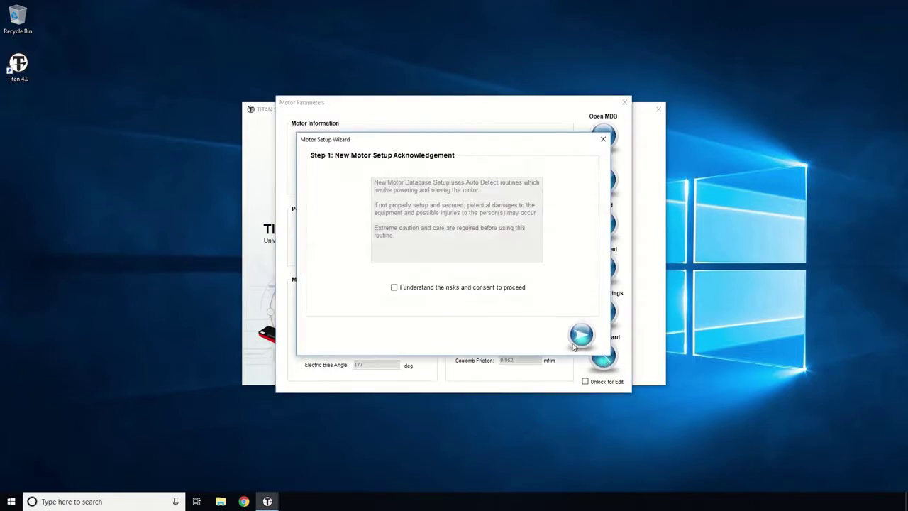
pyautogui.click(524, 292)
pyautogui.click(580, 334)
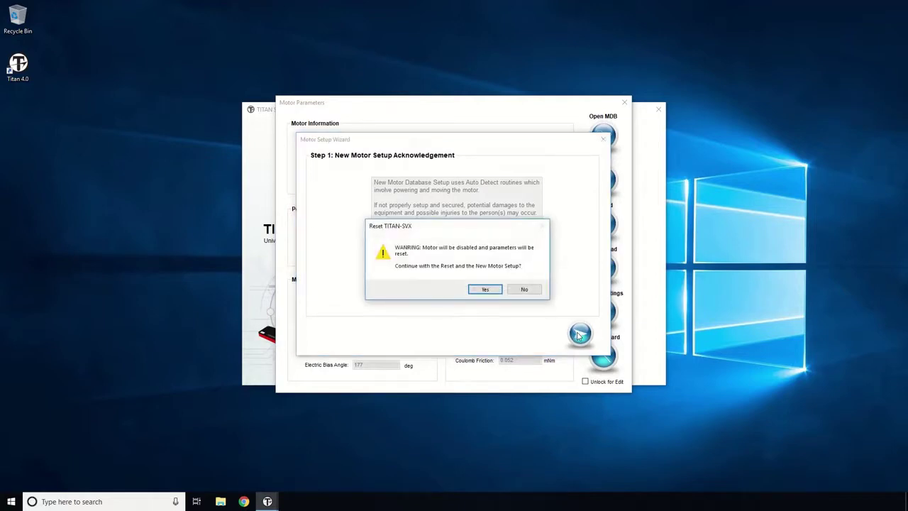
pyautogui.click(485, 288)
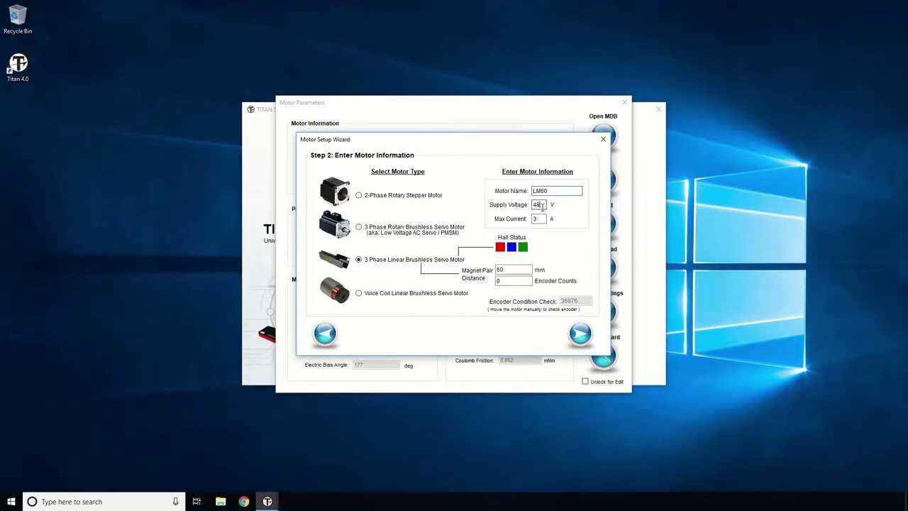
# Step: Set the 3-phase linear motor's 60 mm magnet pair distance to 60000 encoder counts and proceed to the motor data stage
pyautogui.click(542, 219)
pyautogui.click(527, 268)
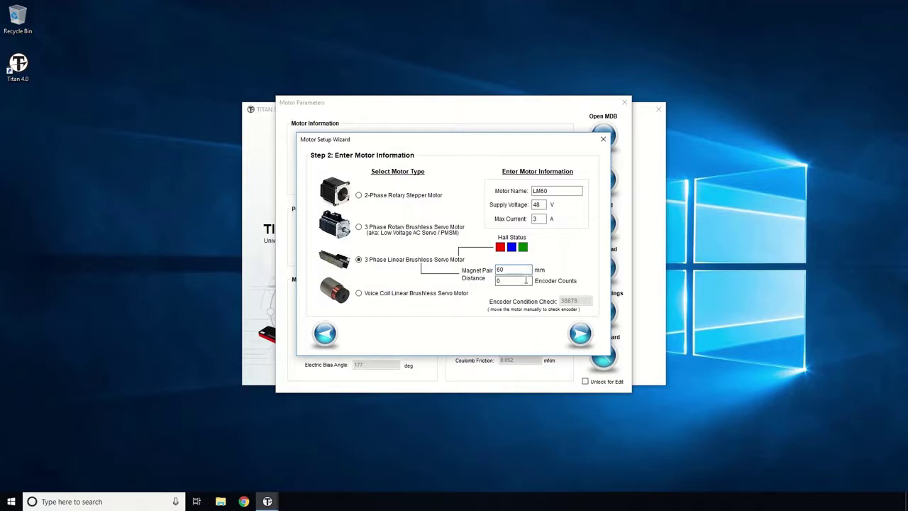
pyautogui.doubleClick(526, 281)
pyautogui.write('60000')
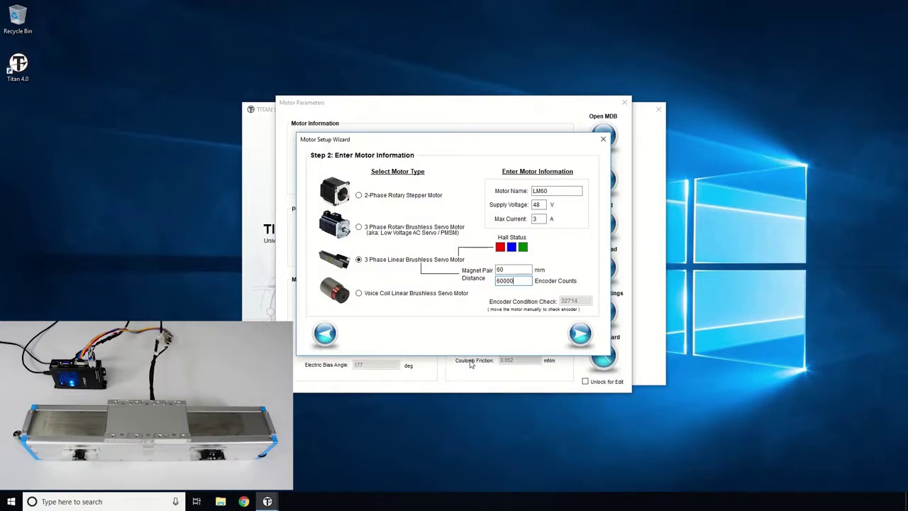
pyautogui.click(583, 345)
pyautogui.click(509, 281)
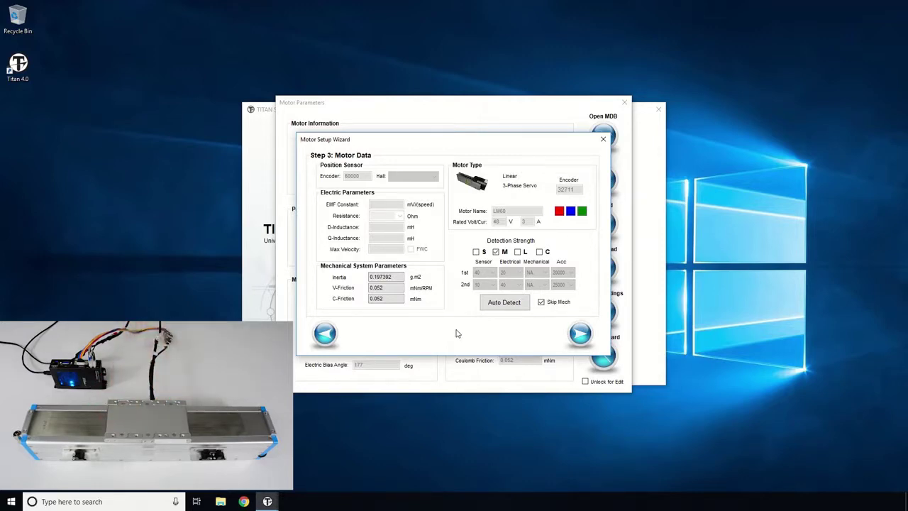
# Step: Auto-detect the encoder and electrical motor parameters with medium detection strength, skipping mechanical detection, and close the parameter finder
pyautogui.click(500, 305)
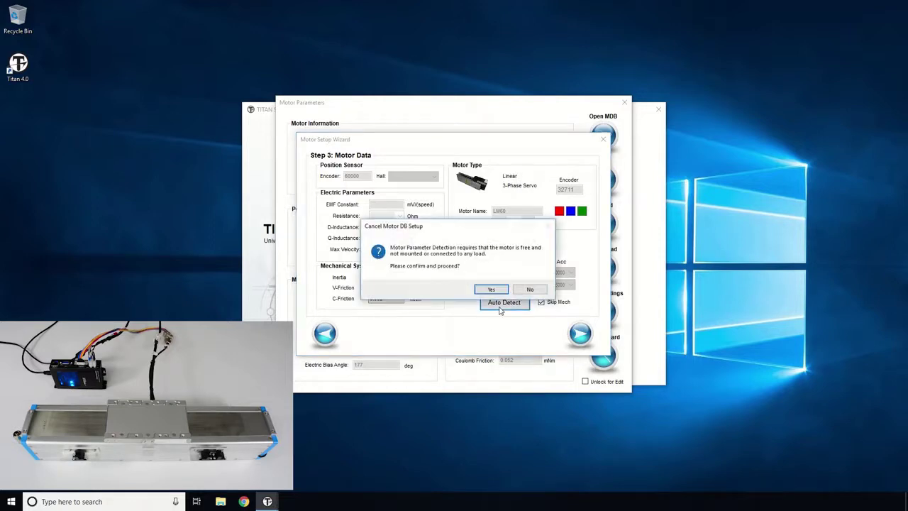
pyautogui.click(499, 293)
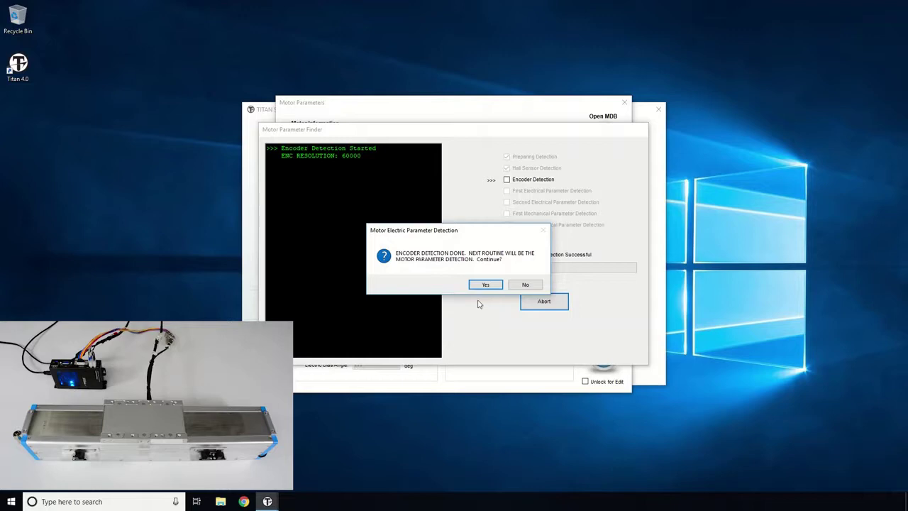
pyautogui.click(485, 285)
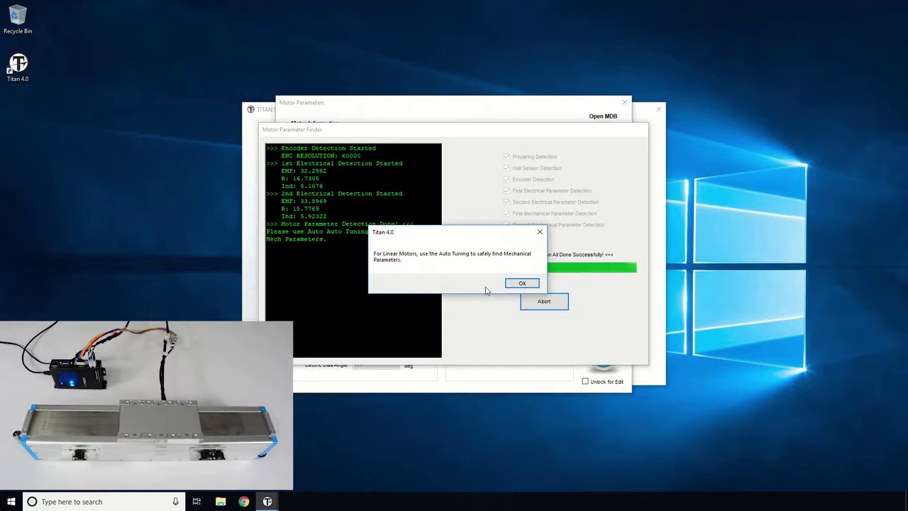
pyautogui.click(508, 286)
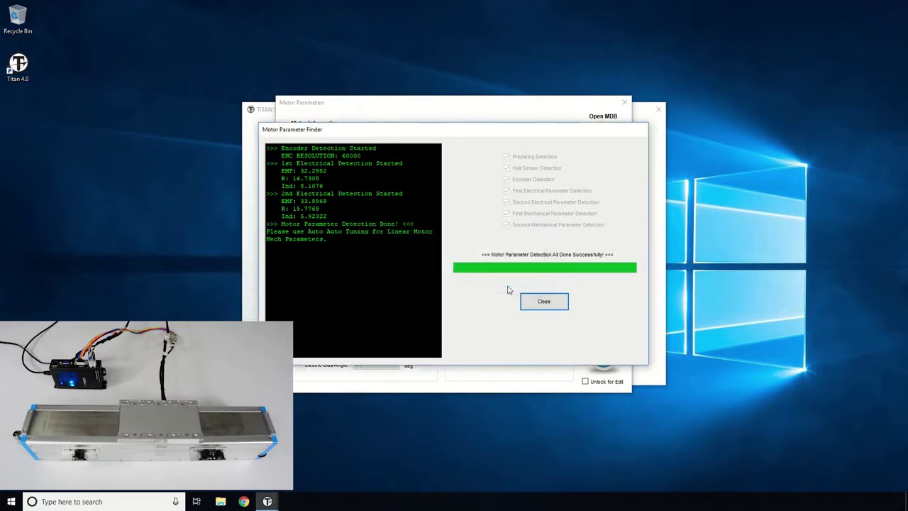
pyautogui.click(543, 301)
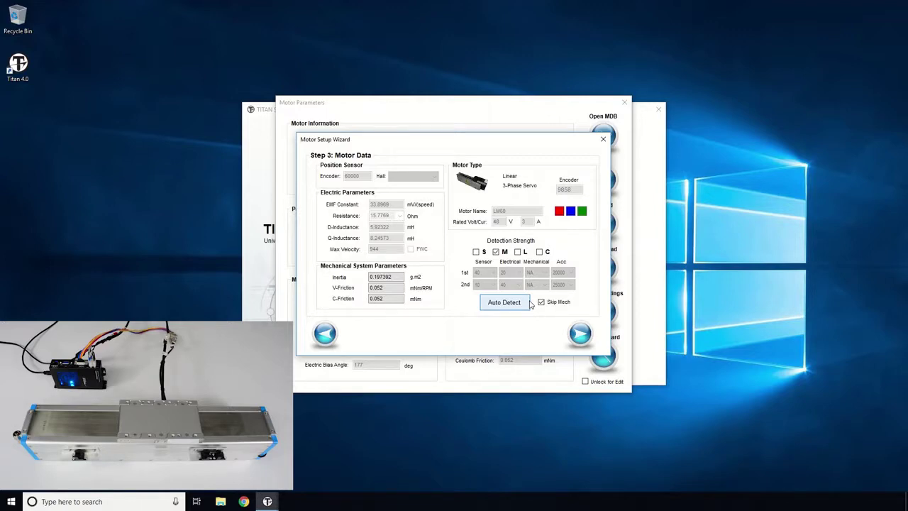
# Step: Finish the motor setup wizard and save the motor database file as LM60 in the MotorDB folder
pyautogui.click(578, 334)
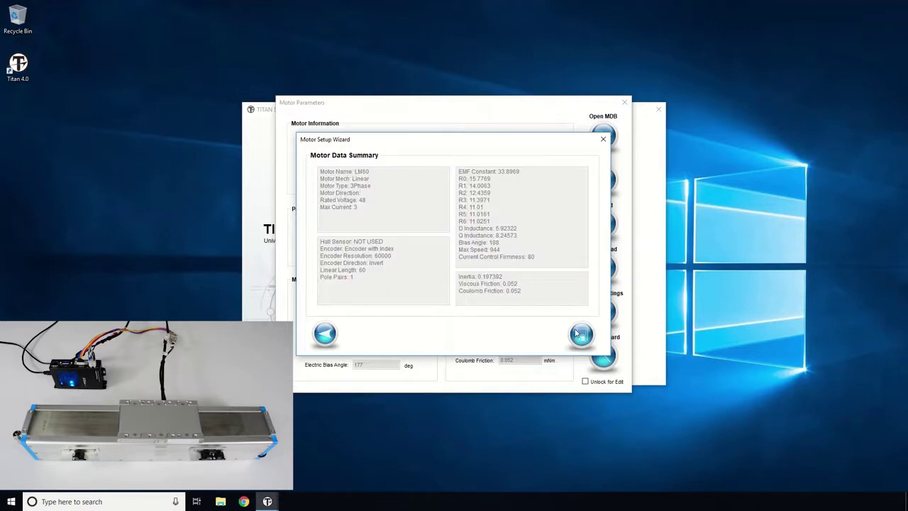
pyautogui.click(578, 335)
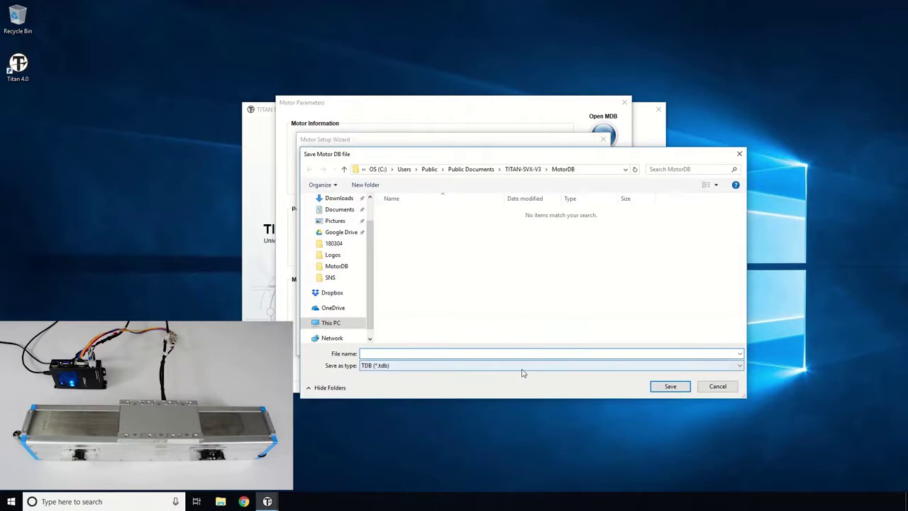
pyautogui.write('LM60')
pyautogui.press('Return')
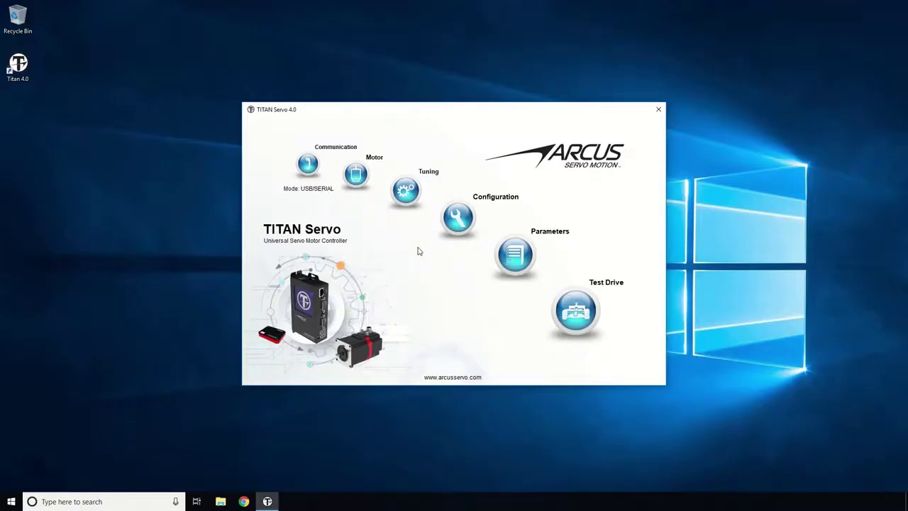
# Step: Start the mechanical parameter auto-detection wizard for tuning and consent to the risks to reach the detection page
pyautogui.click(407, 193)
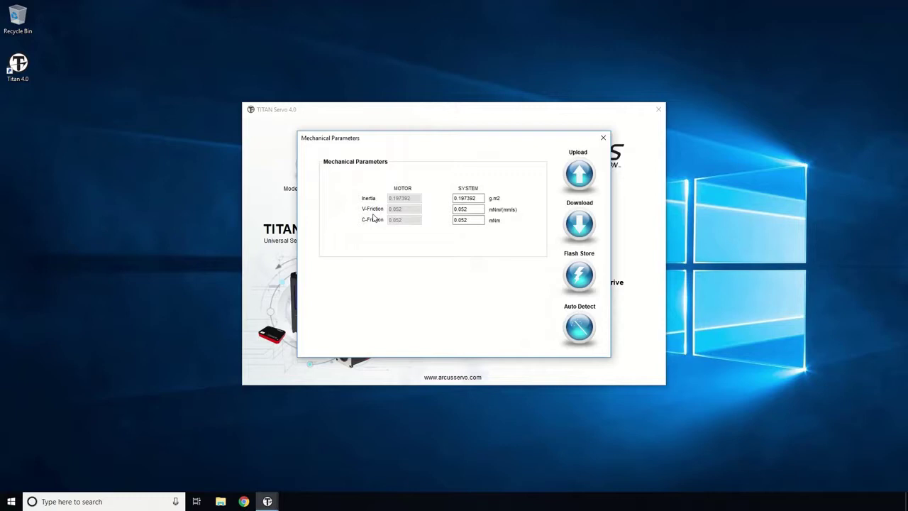
pyautogui.click(583, 326)
pyautogui.click(509, 285)
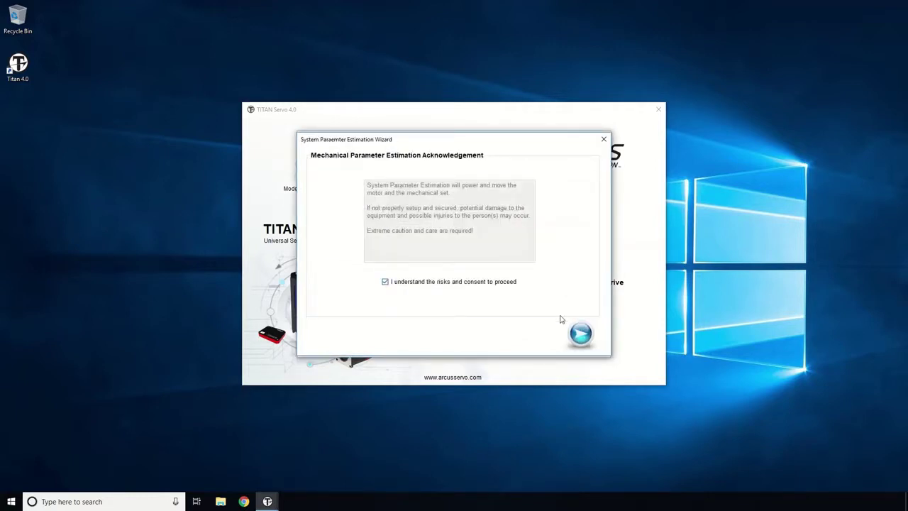
pyautogui.click(580, 334)
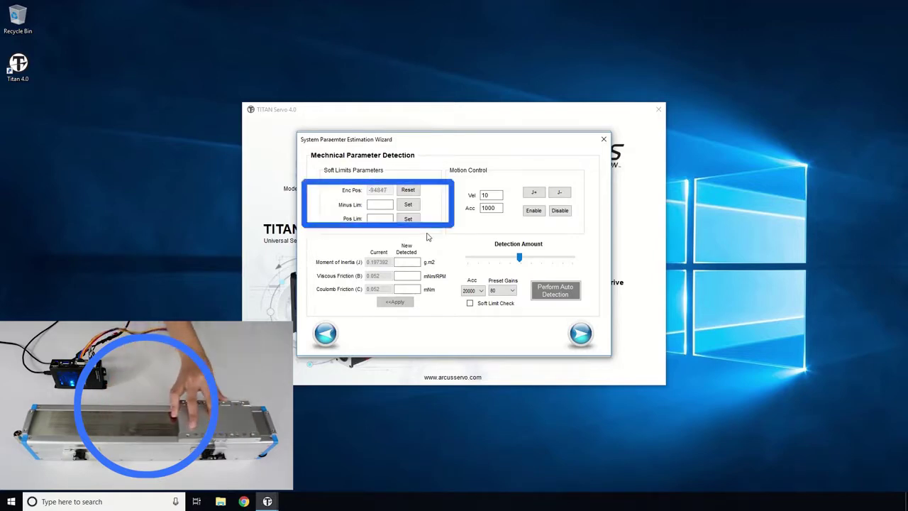
# Step: Zero the encoder at the minus travel end, set soft limits to 0 and about 249827 at the opposite end, and enable soft limit checking
pyautogui.click(408, 191)
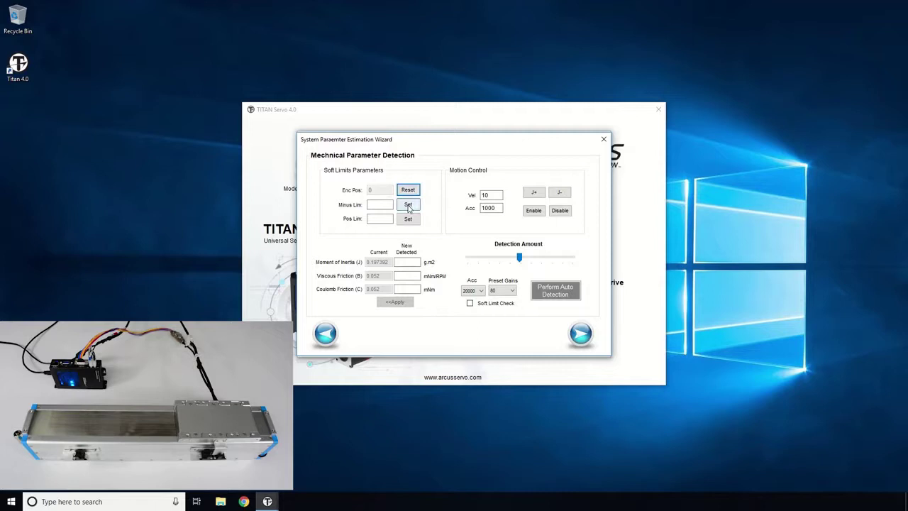
pyautogui.click(409, 205)
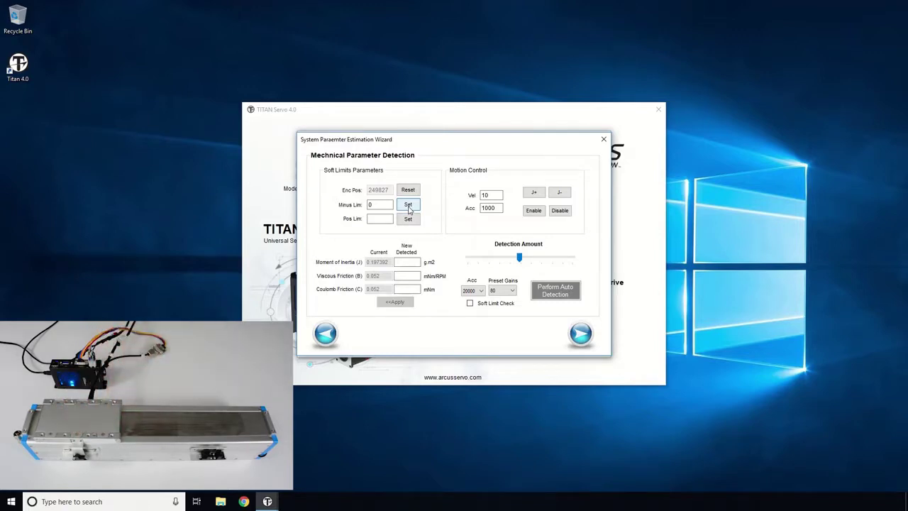
pyautogui.click(409, 219)
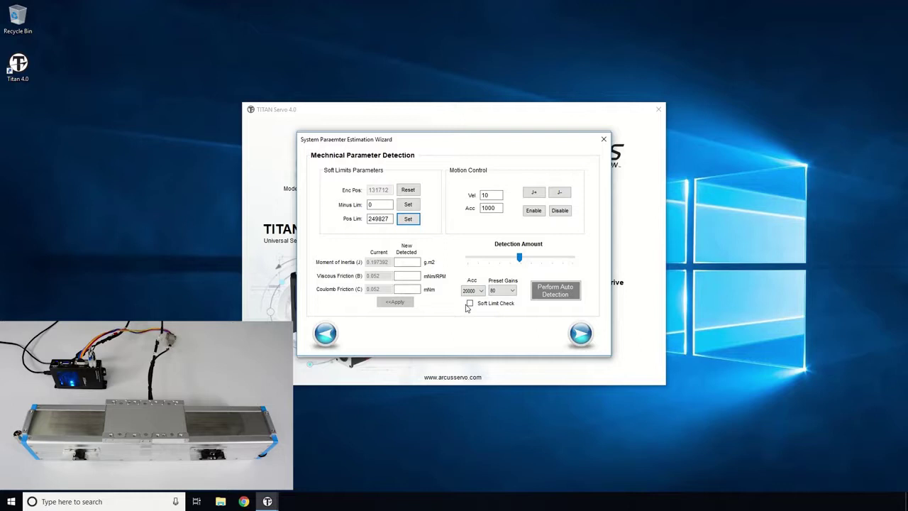
pyautogui.click(469, 304)
# Step: Perform auto detection of inertia and friction with acceleration 20000 and preset gains 80, and apply the new values
pyautogui.click(542, 294)
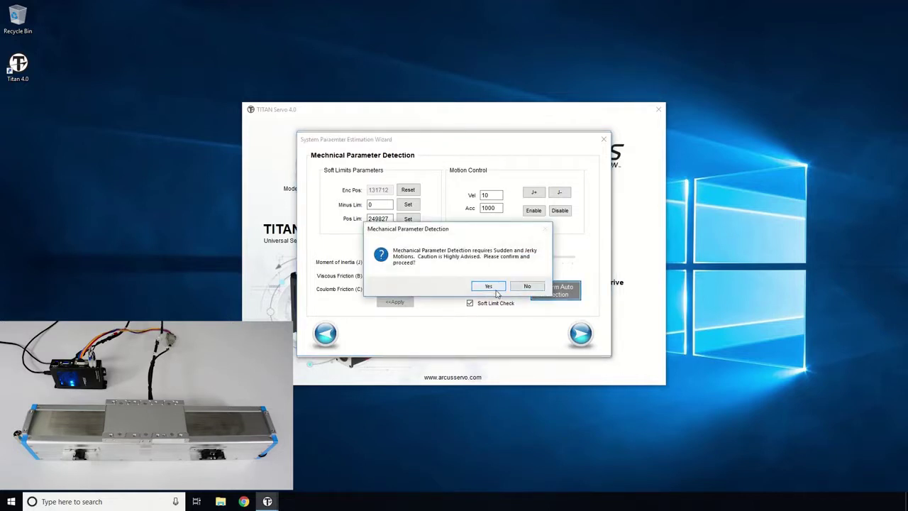
pyautogui.click(489, 286)
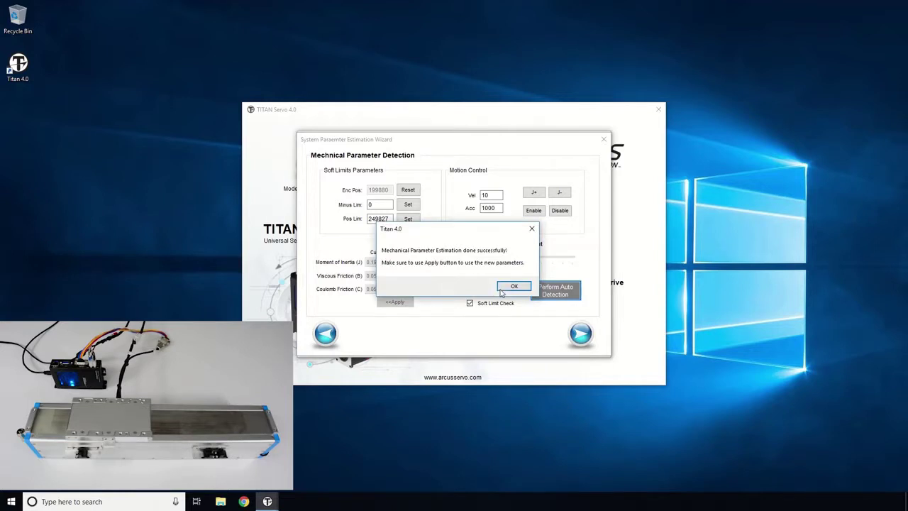
pyautogui.click(505, 287)
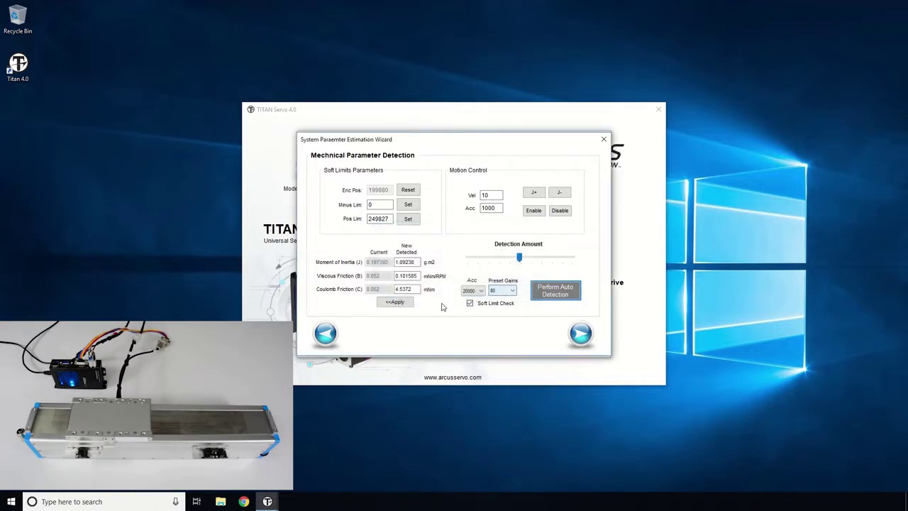
pyautogui.click(397, 302)
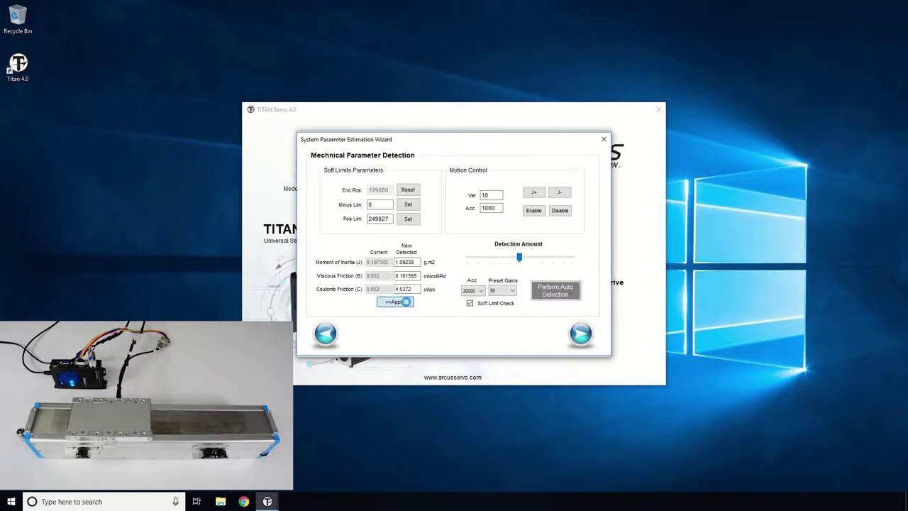
pyautogui.click(457, 286)
# Step: Repeat the mechanical auto detection, apply the refined parameters, and finish the wizard using the new values
pyautogui.click(552, 297)
pyautogui.click(488, 286)
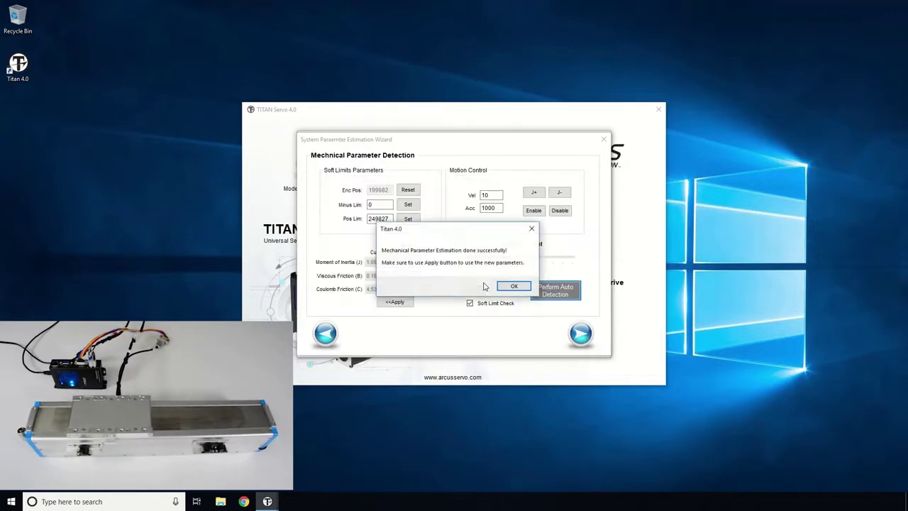
pyautogui.click(512, 286)
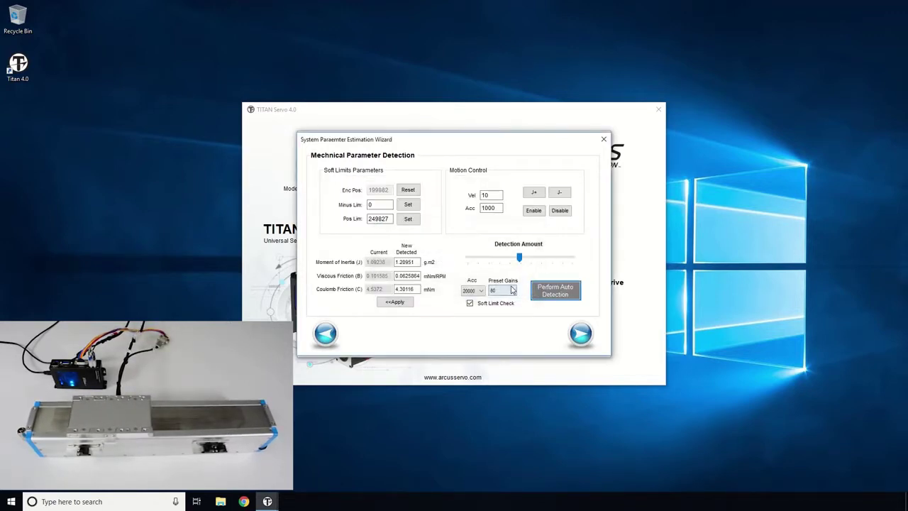
pyautogui.click(395, 302)
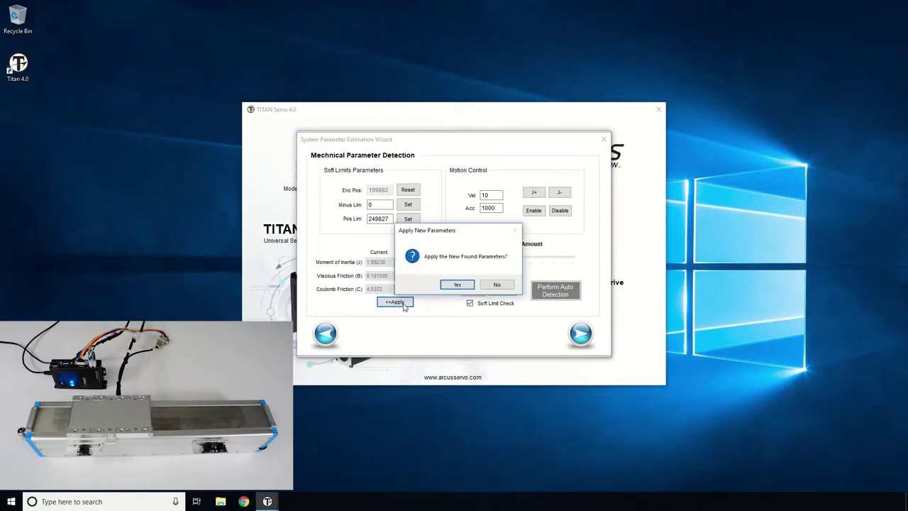
pyautogui.click(457, 285)
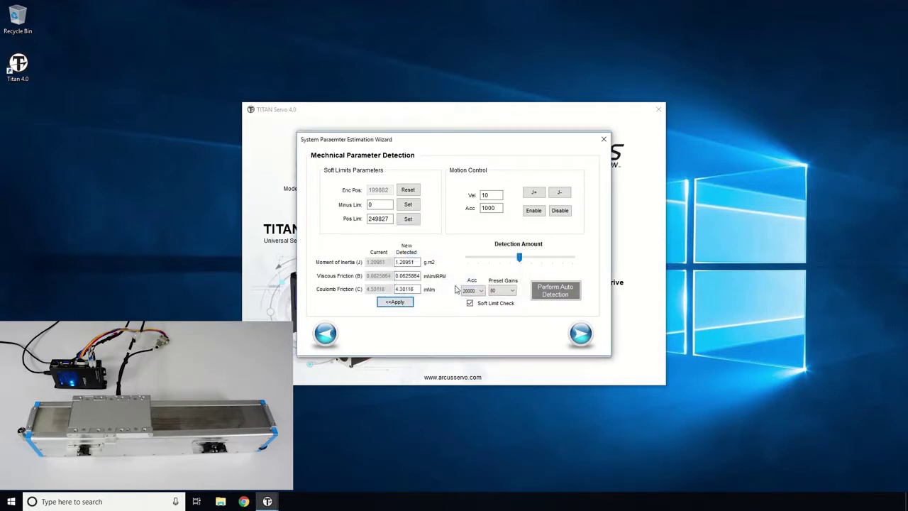
pyautogui.click(581, 333)
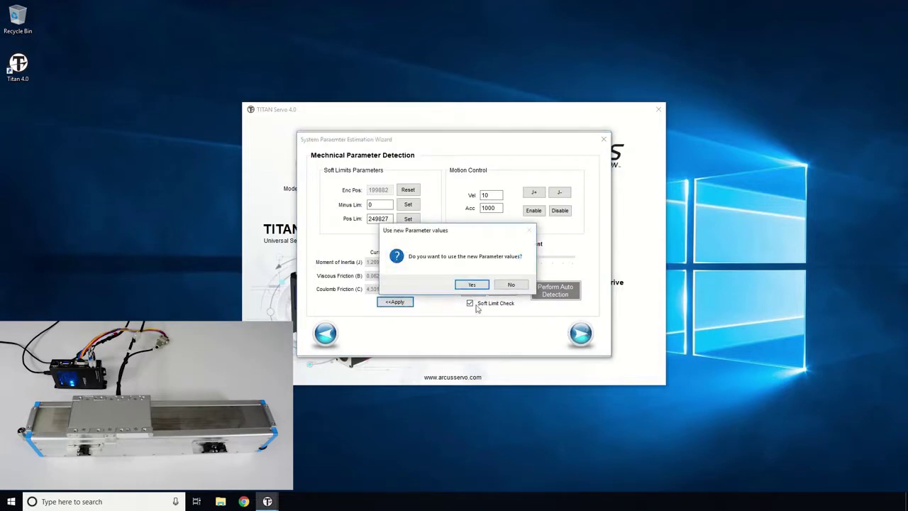
pyautogui.click(465, 285)
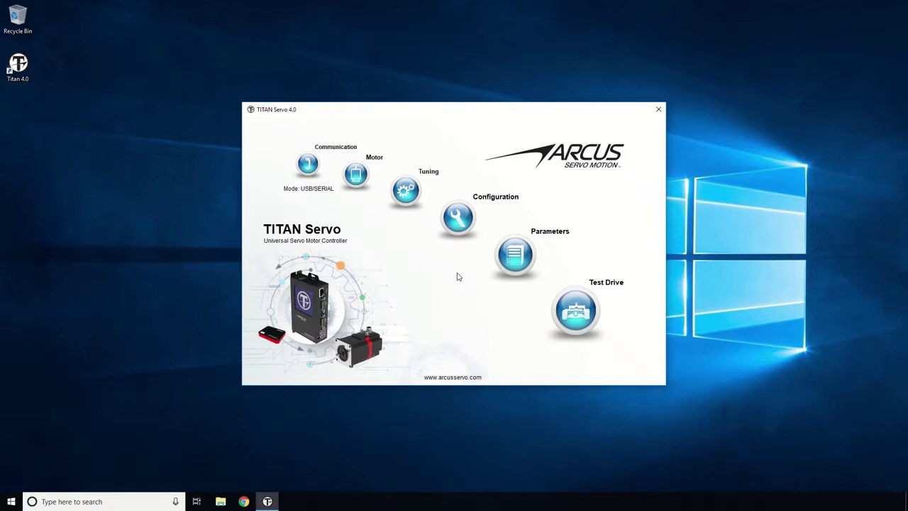
# Step: Open Test Drive, enable the motor, and try preset firmness levels 1, 4, 2 and 1 with Update Current Gain on
pyautogui.click(578, 315)
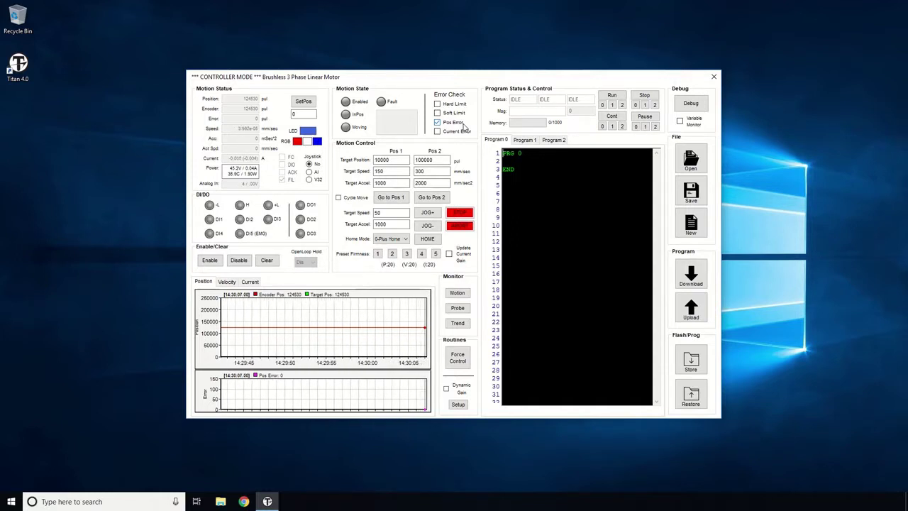
pyautogui.click(210, 261)
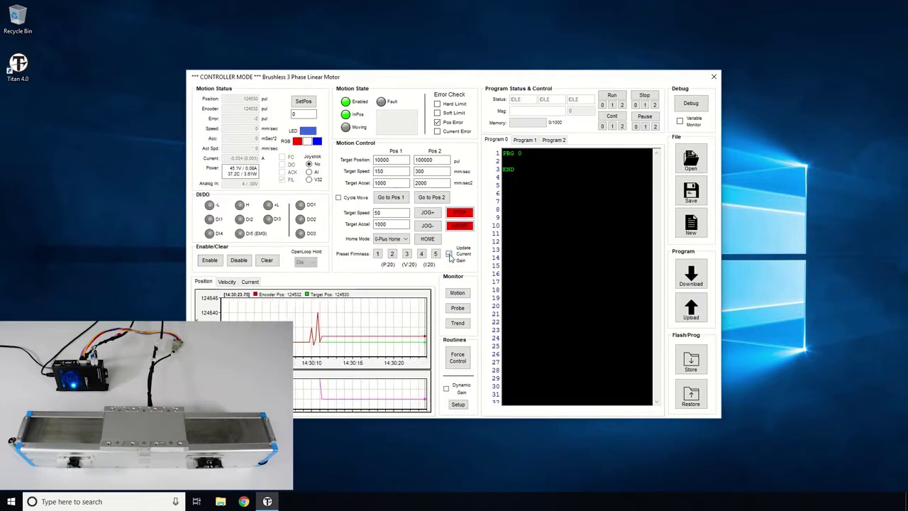
pyautogui.click(378, 254)
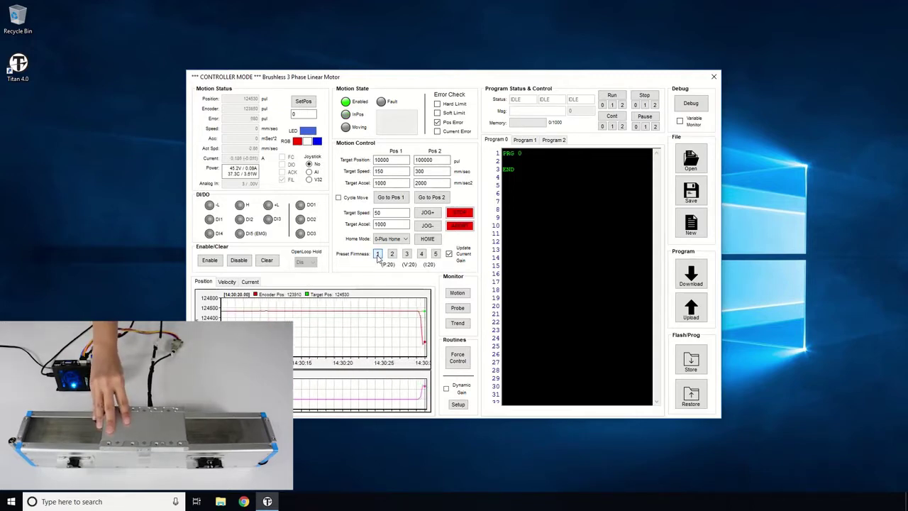
pyautogui.click(422, 256)
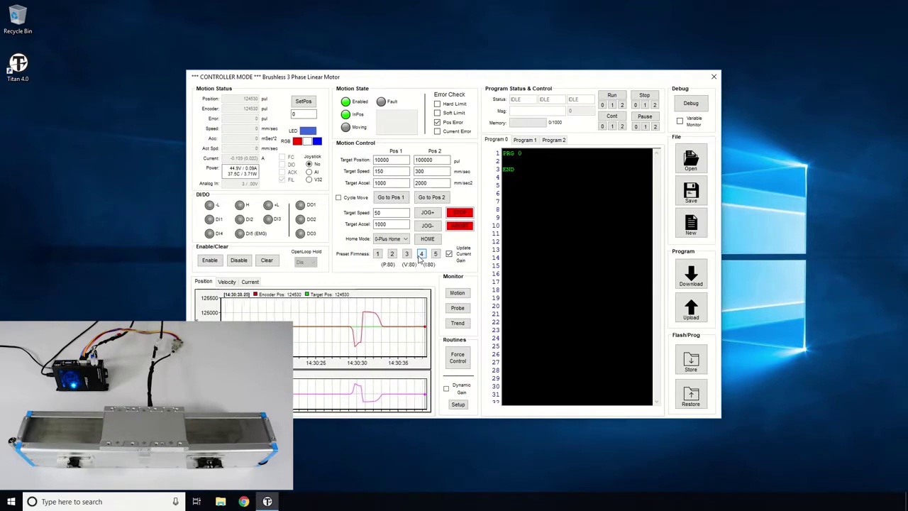
pyautogui.click(393, 255)
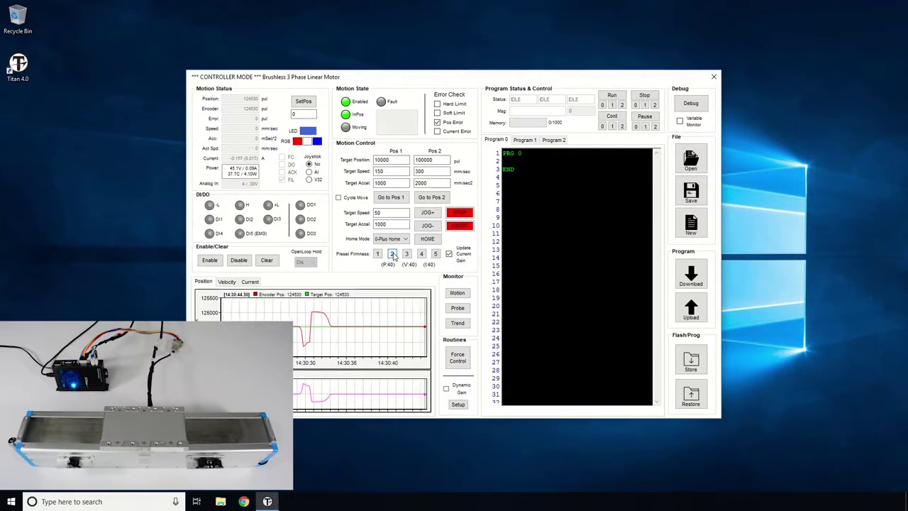
pyautogui.click(378, 254)
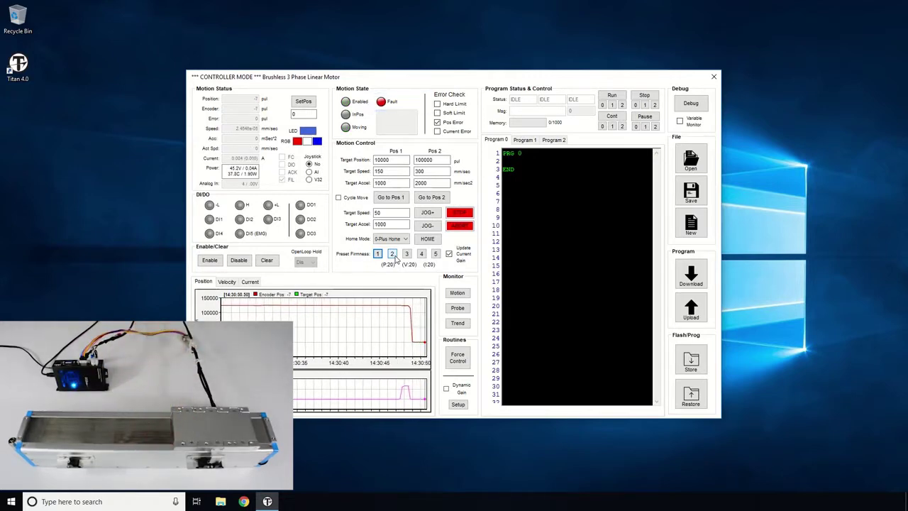
# Step: Set the preset firmness to 2, clear the position error fault, and re-enable the motor
pyautogui.click(393, 254)
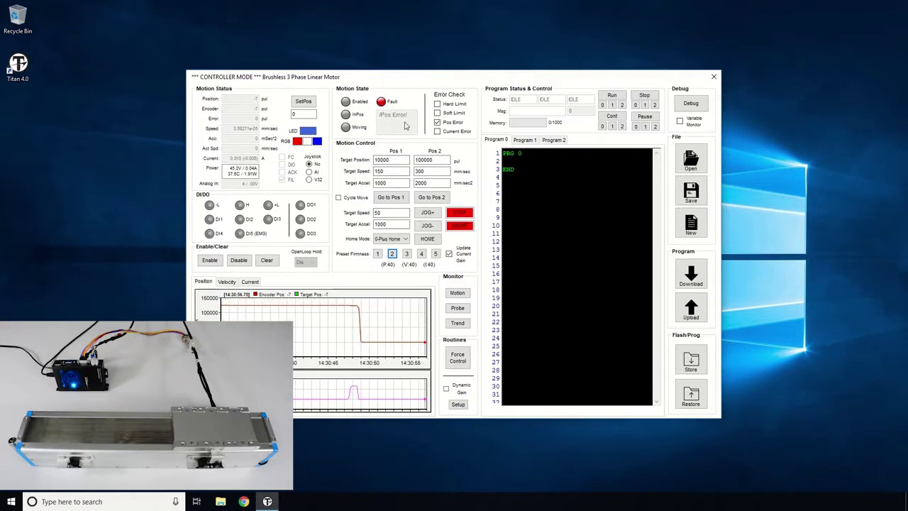
pyautogui.click(273, 261)
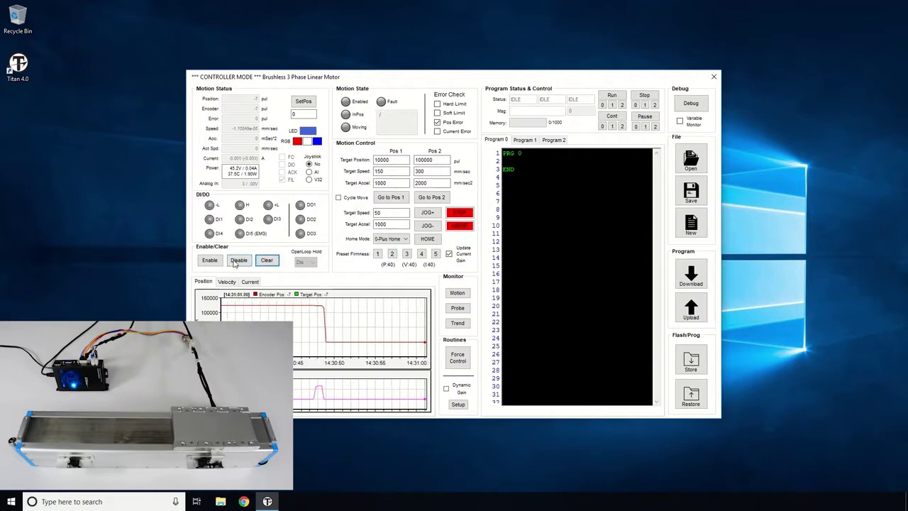
pyautogui.click(210, 260)
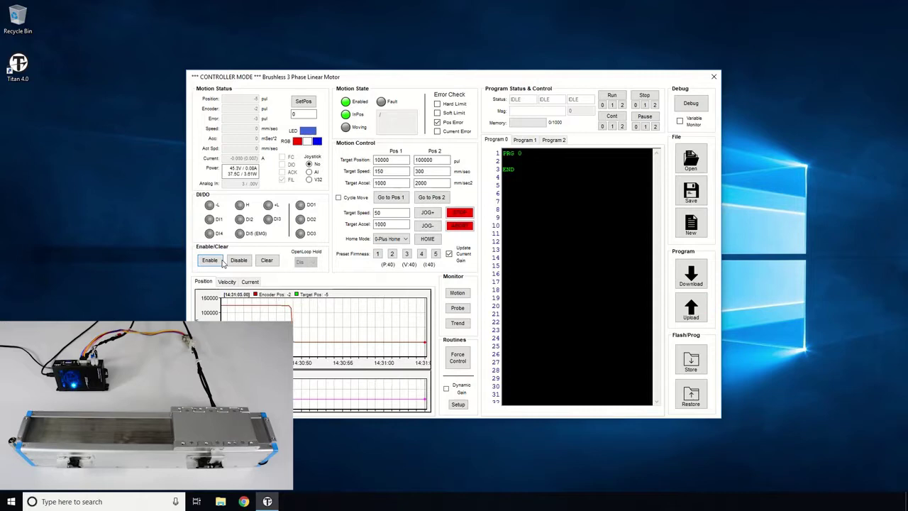
# Step: Jog the motor in the plus direction, back in the minus direction, and plus again at speed 50 and acceleration 1000
pyautogui.click(390, 212)
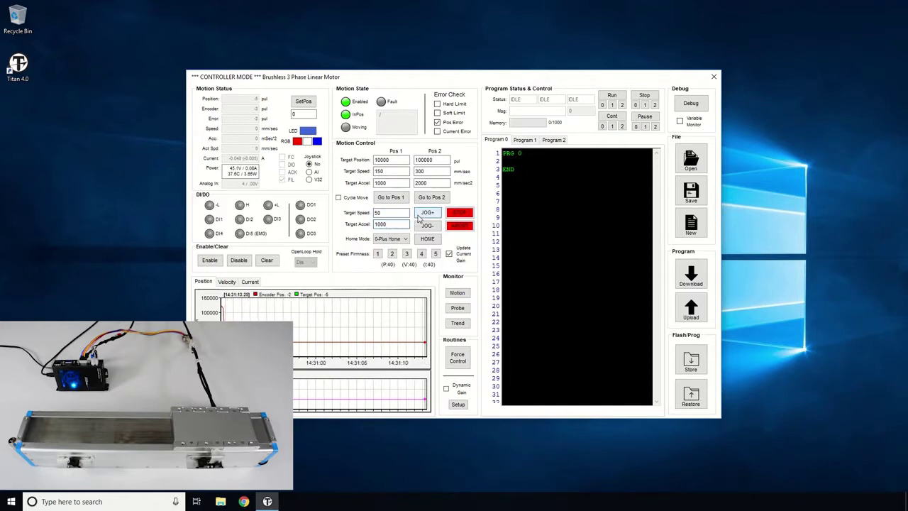
pyautogui.click(418, 217)
pyautogui.click(418, 217)
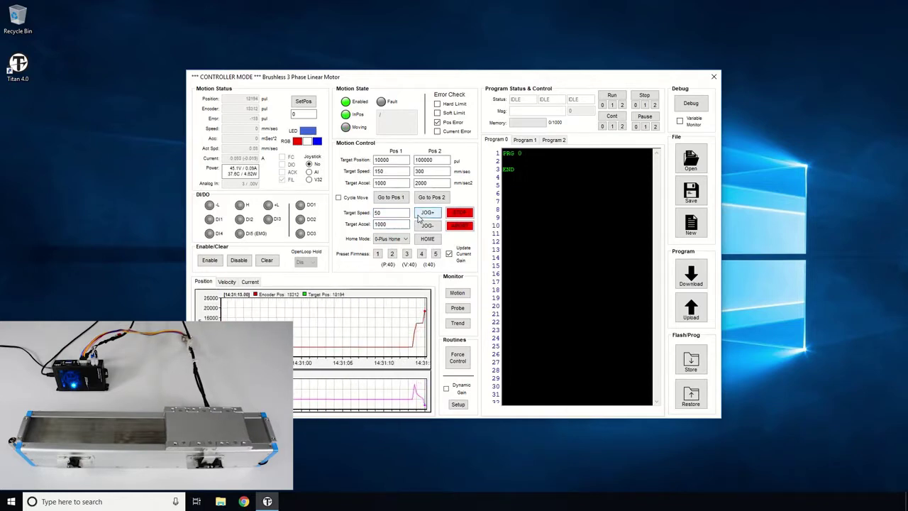
pyautogui.click(420, 217)
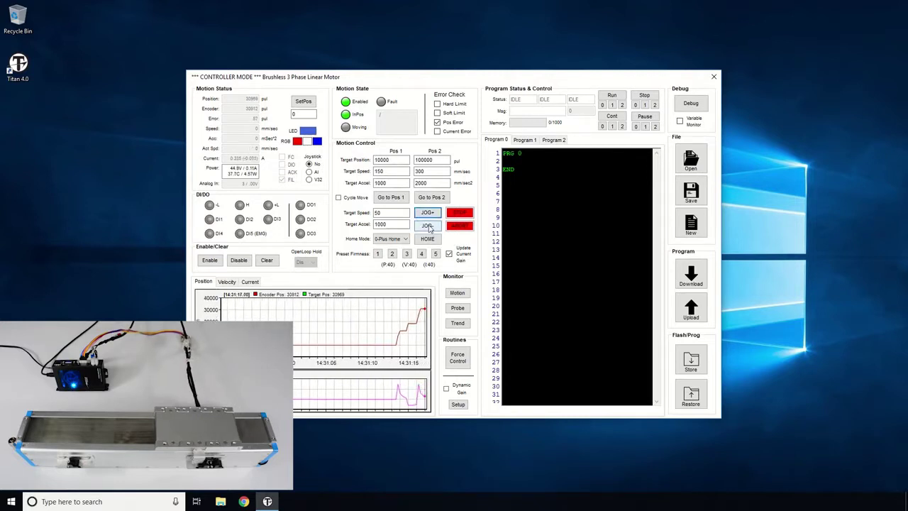
pyautogui.click(428, 226)
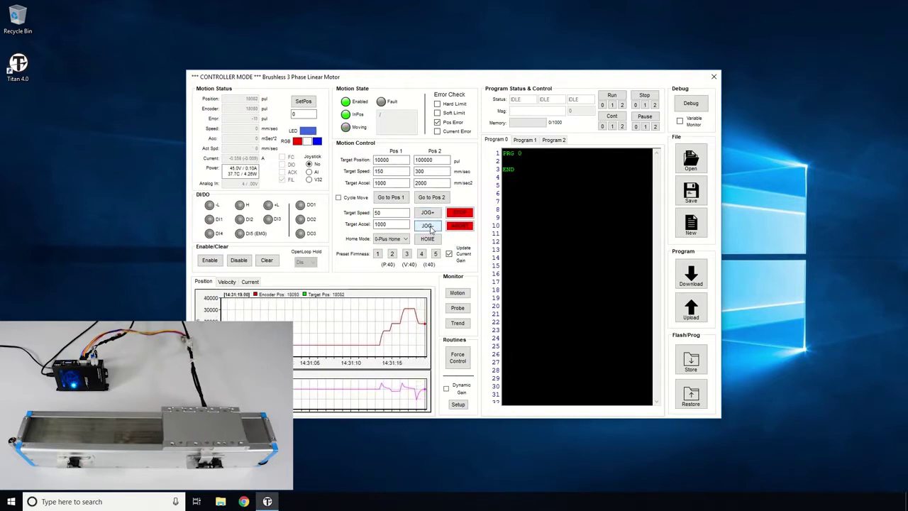
pyautogui.click(429, 227)
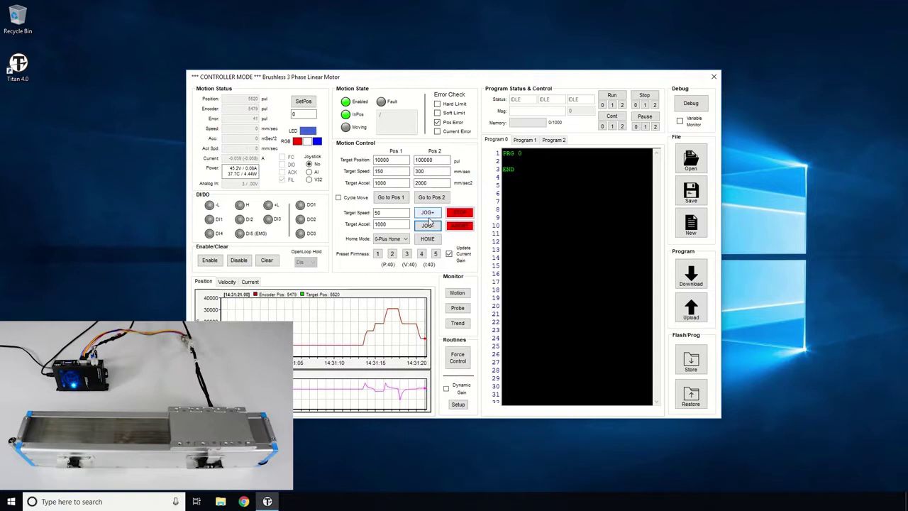
pyautogui.click(428, 217)
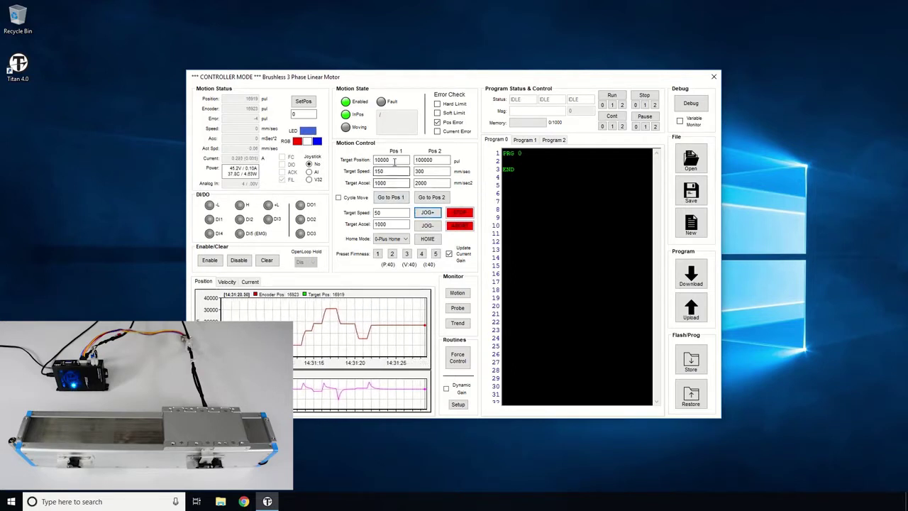
# Step: Review the target position, speed and acceleration settings for Pos 1 and Pos 2
pyautogui.click(395, 160)
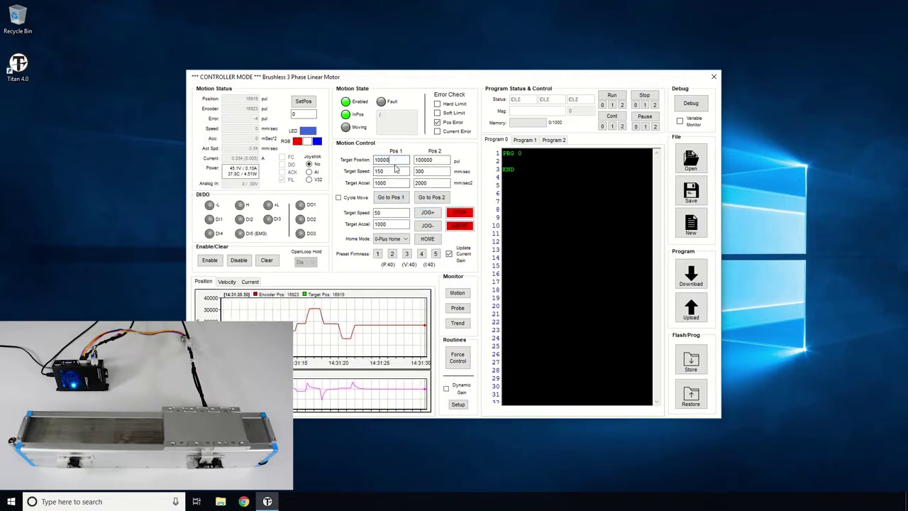
pyautogui.click(396, 171)
pyautogui.click(396, 182)
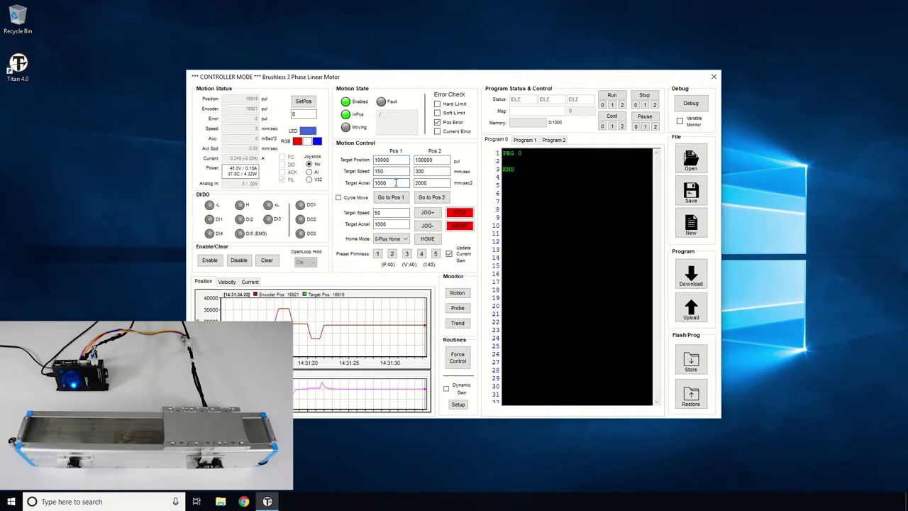
pyautogui.click(435, 160)
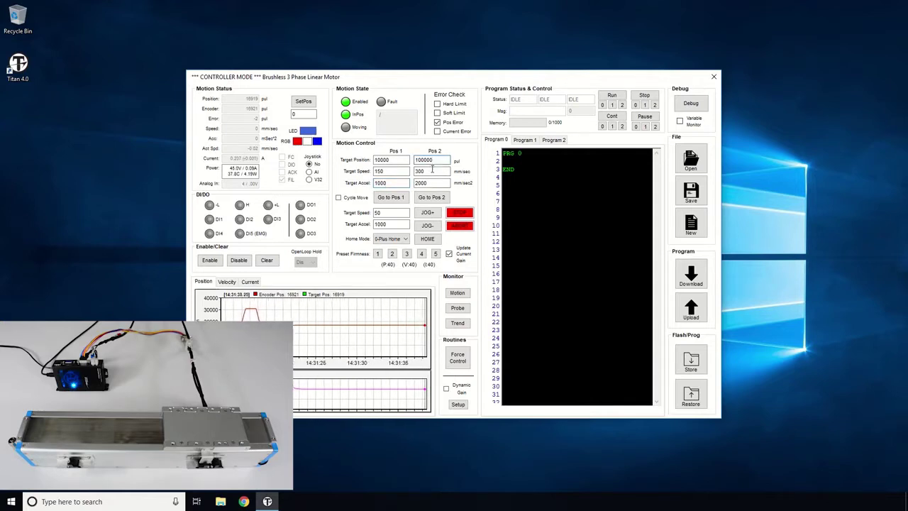
pyautogui.click(433, 171)
pyautogui.click(433, 183)
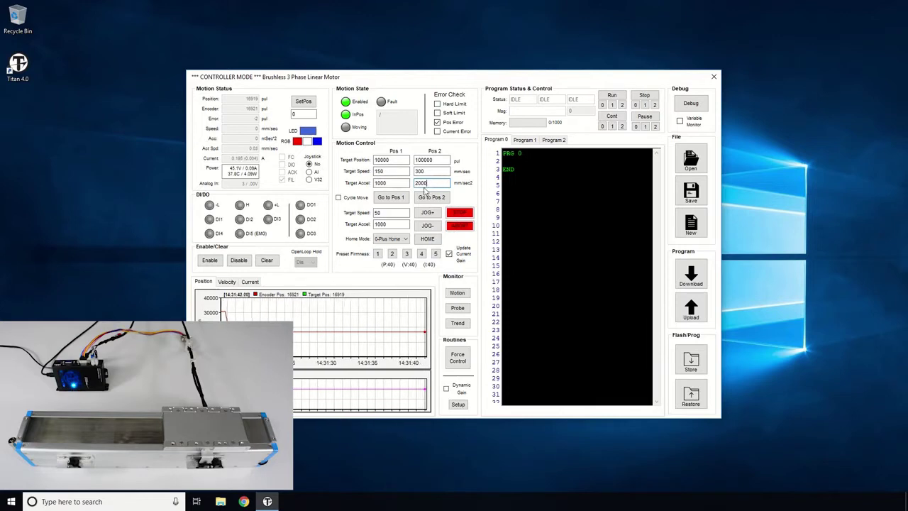
# Step: Move the motor repeatedly between Pos 1 at 10000 and Pos 2 at 100000, finishing with a move to Pos 1
pyautogui.click(391, 197)
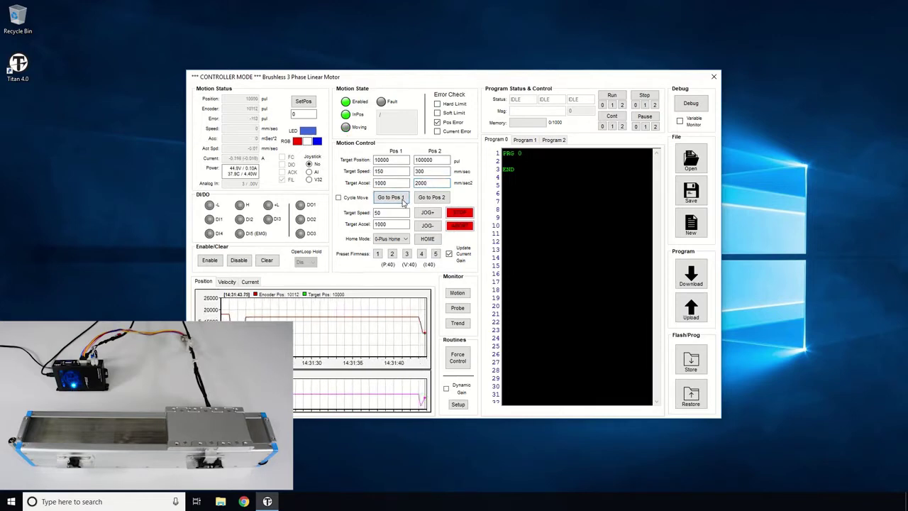
pyautogui.click(428, 200)
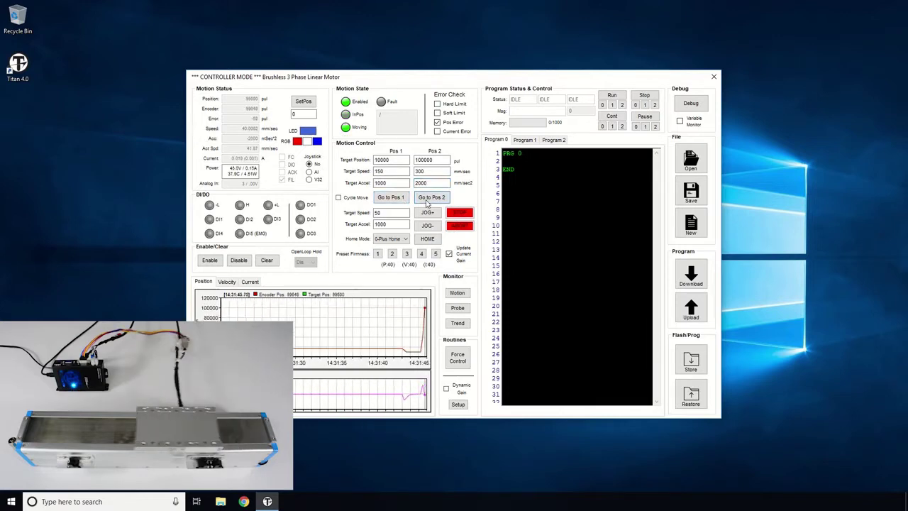
pyautogui.click(402, 202)
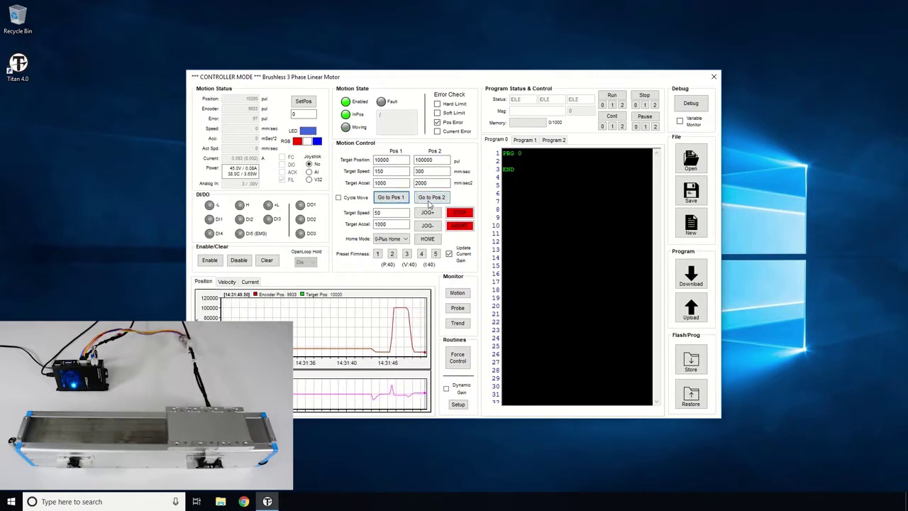
pyautogui.click(428, 203)
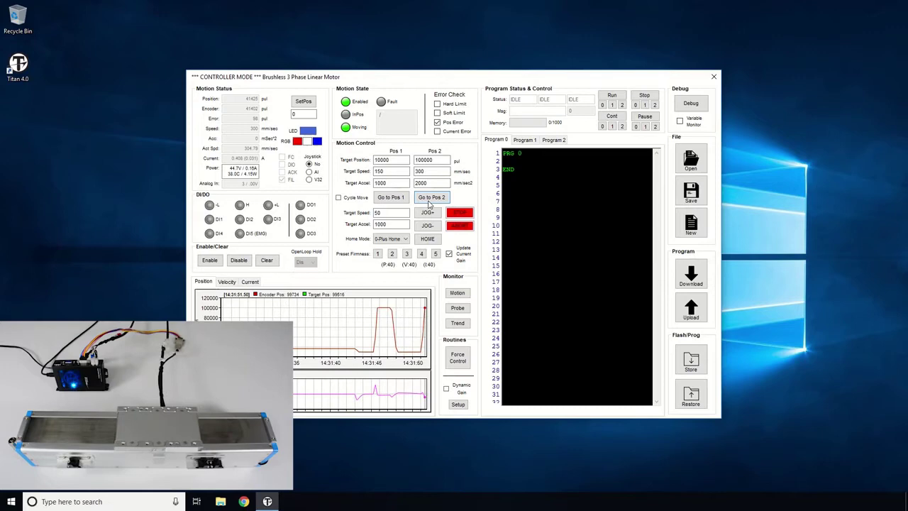
pyautogui.click(406, 201)
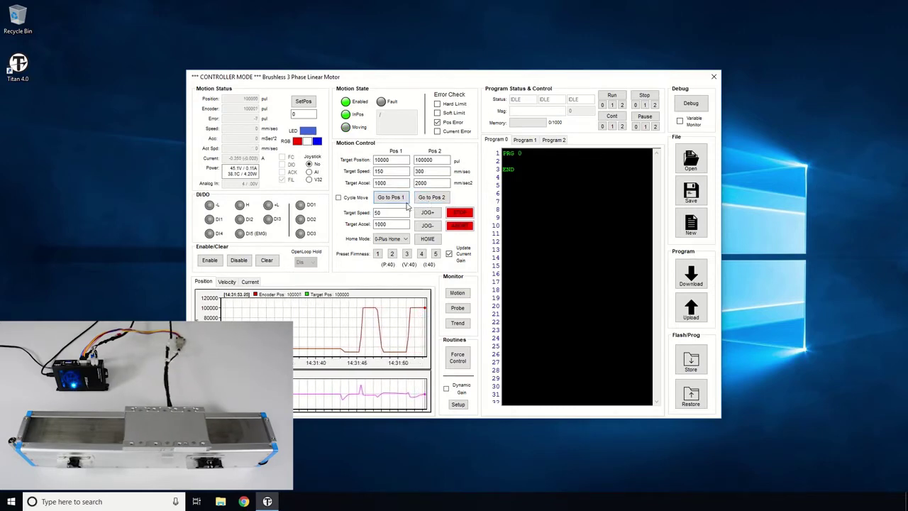
pyautogui.click(425, 203)
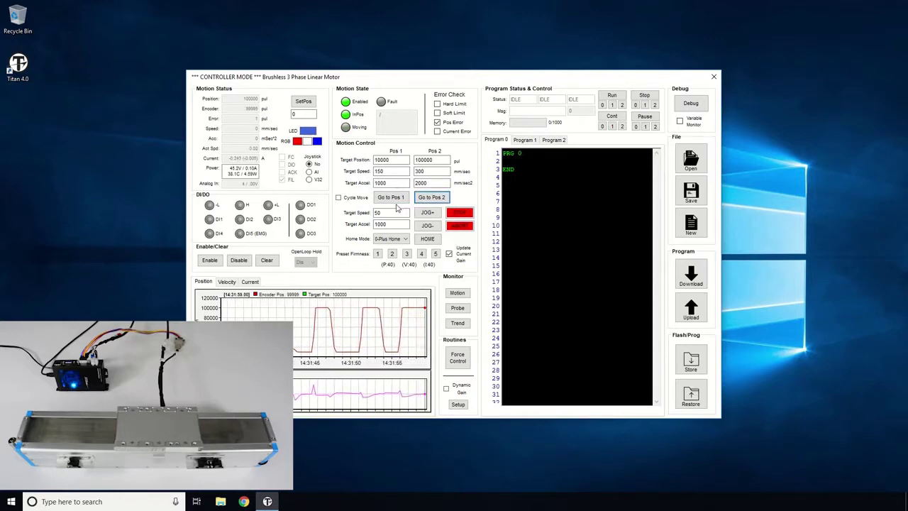
pyautogui.click(396, 202)
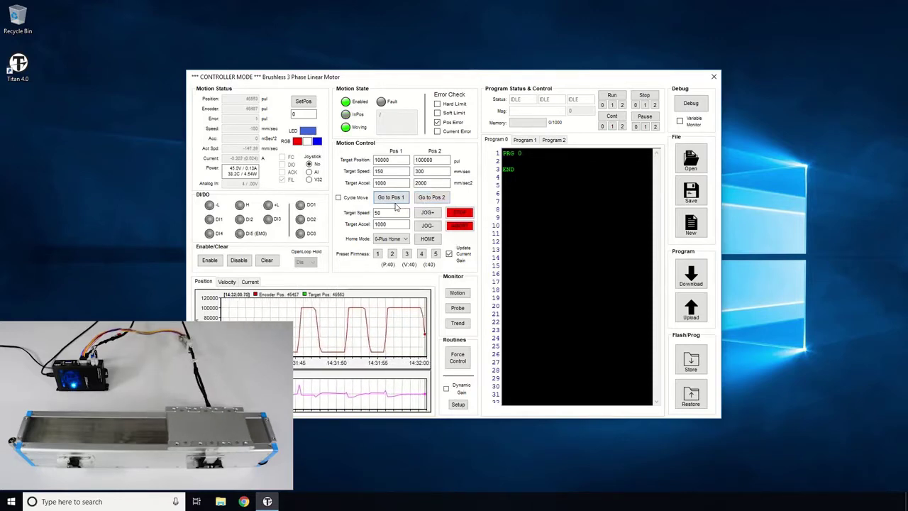